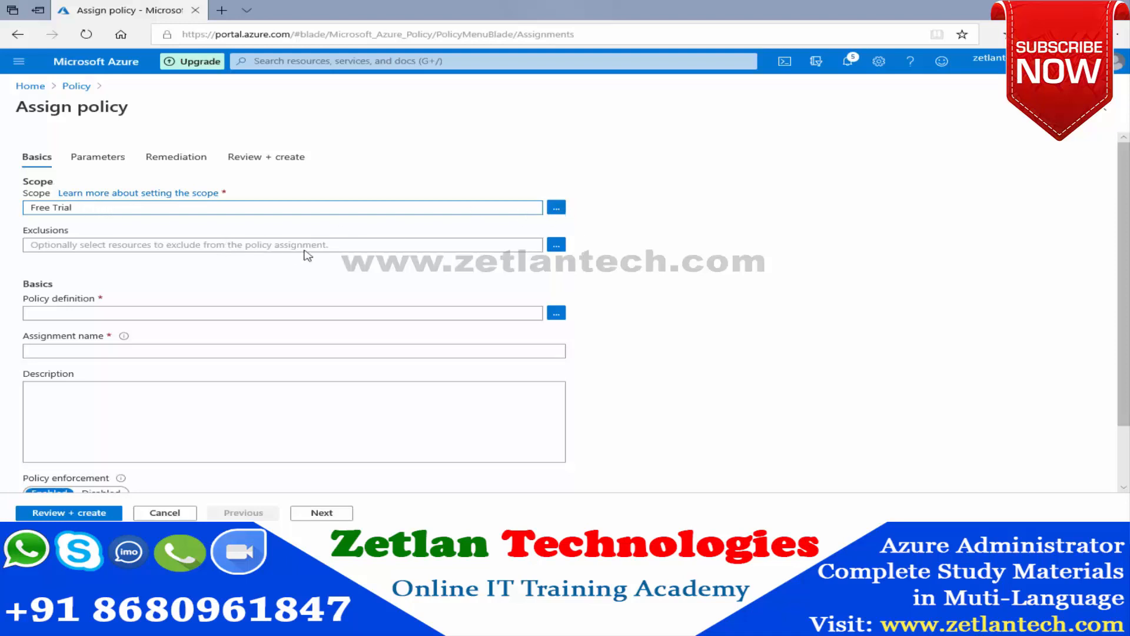
Exclude the ZetDevlpoment resource group from the policy assignment and save the exclusion
left_click(557, 245)
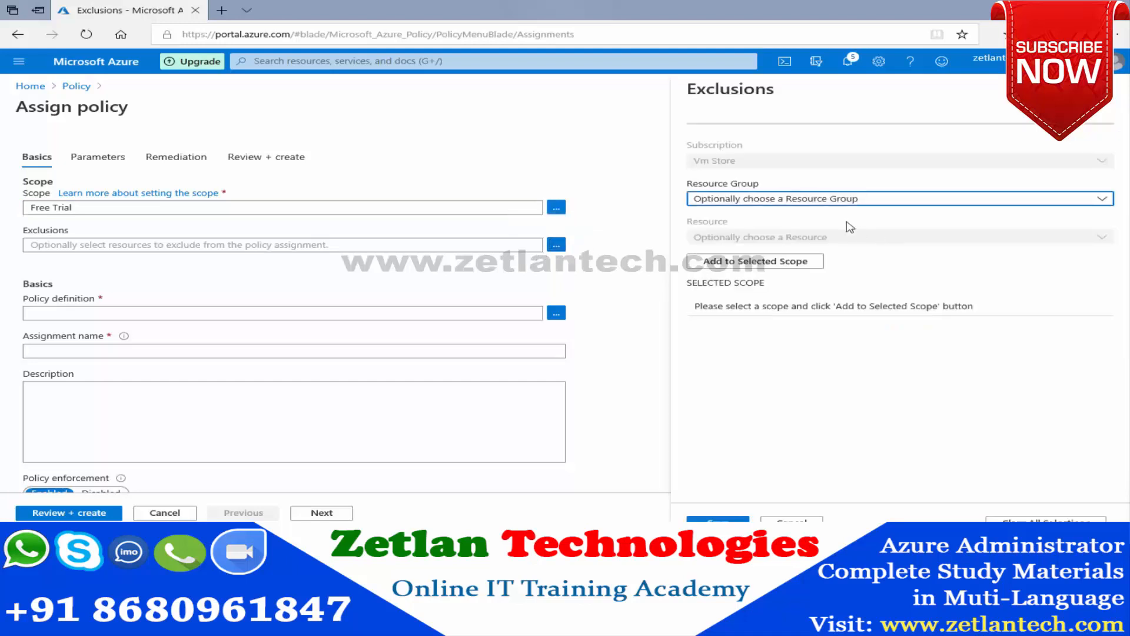
left_click(1102, 199)
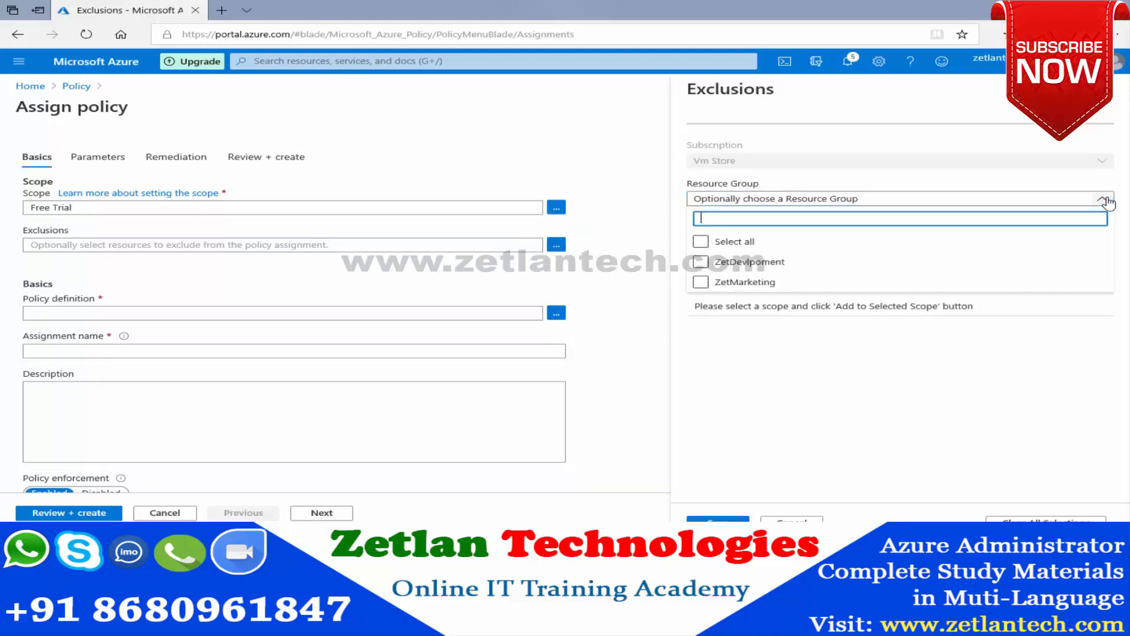
left_click(703, 264)
left_click(701, 265)
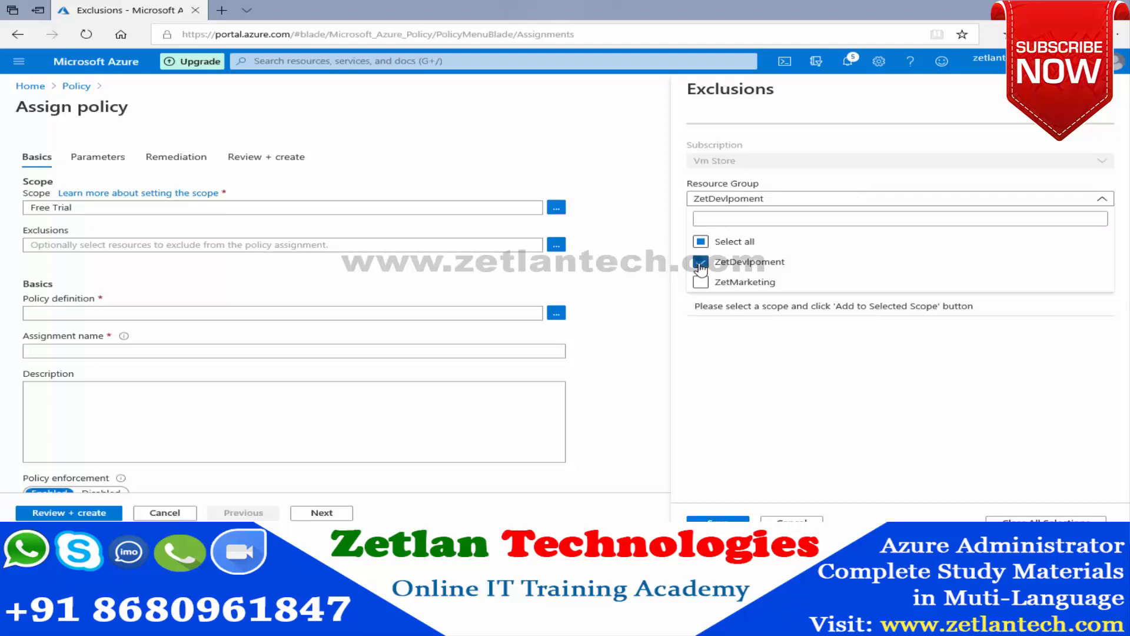
left_click(784, 311)
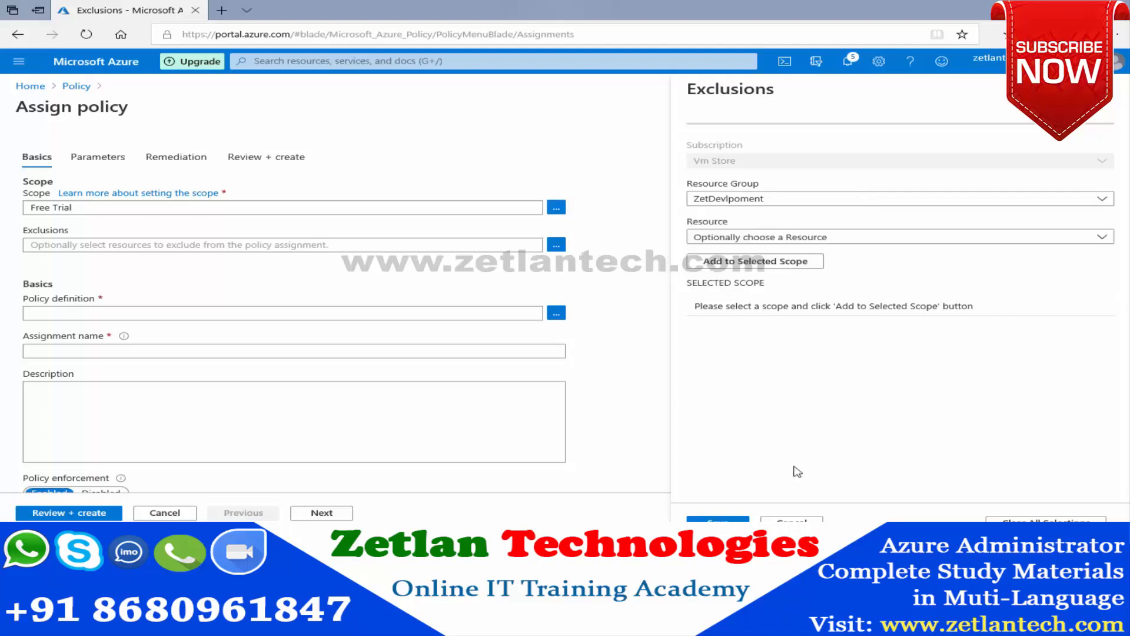
left_click(718, 519)
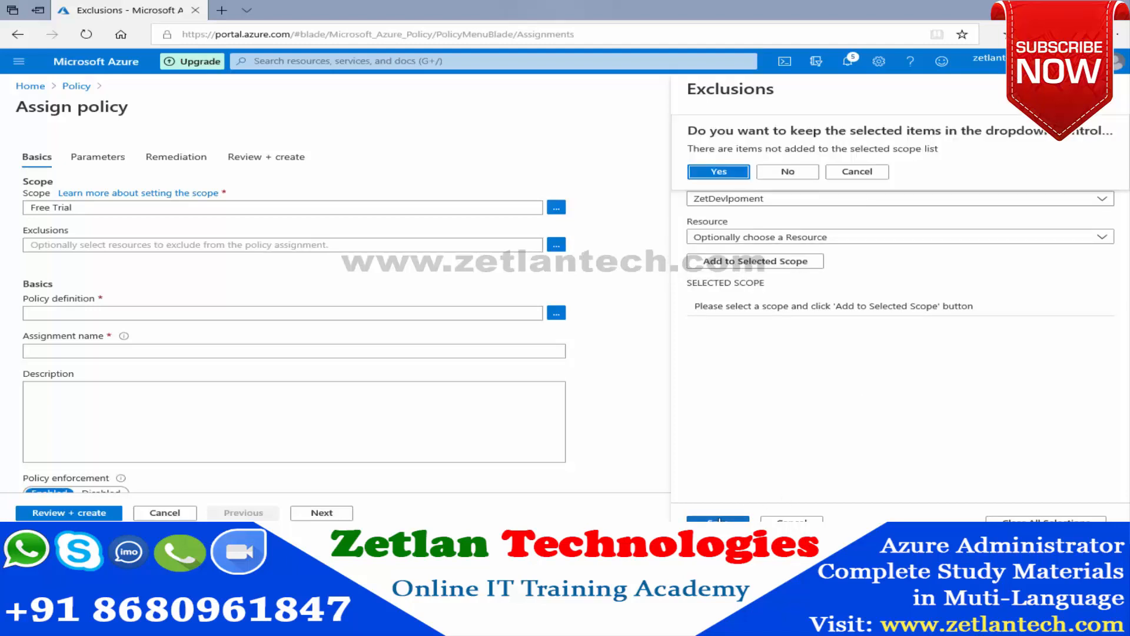
left_click(739, 173)
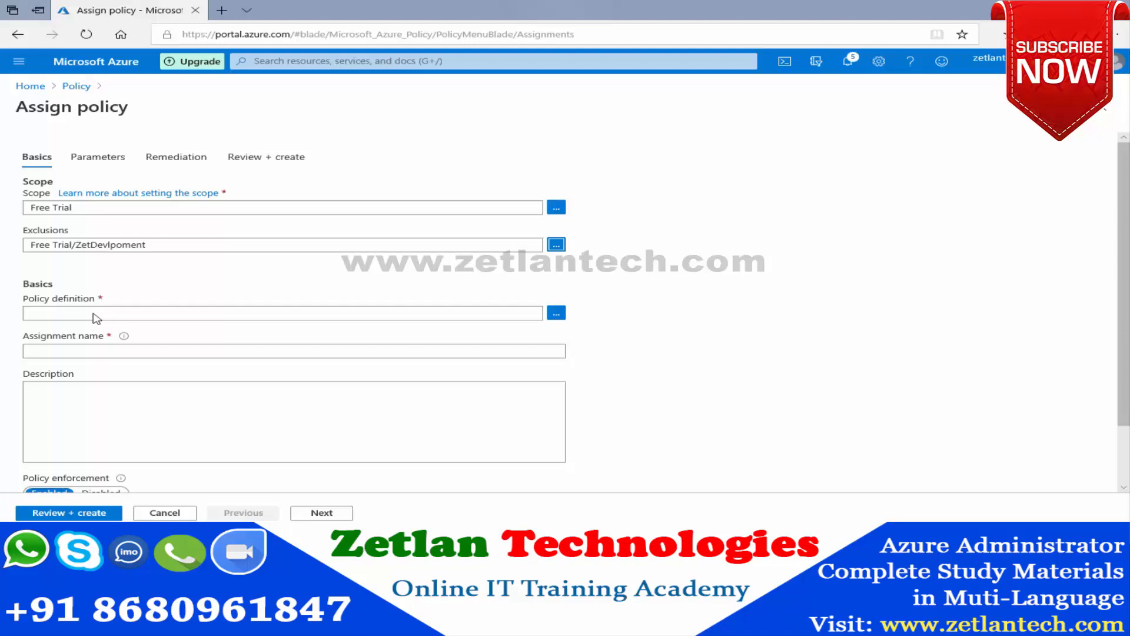
Open the available policy definitions, check the Custom type, and filter the list to Built-in definitions
left_click(557, 314)
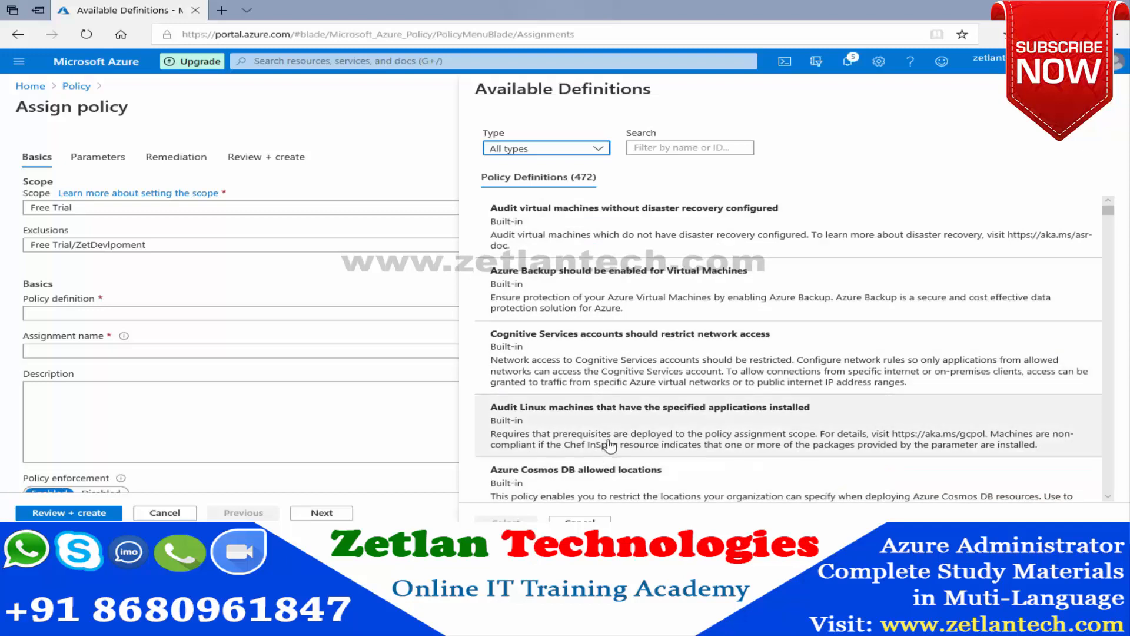
left_click(569, 152)
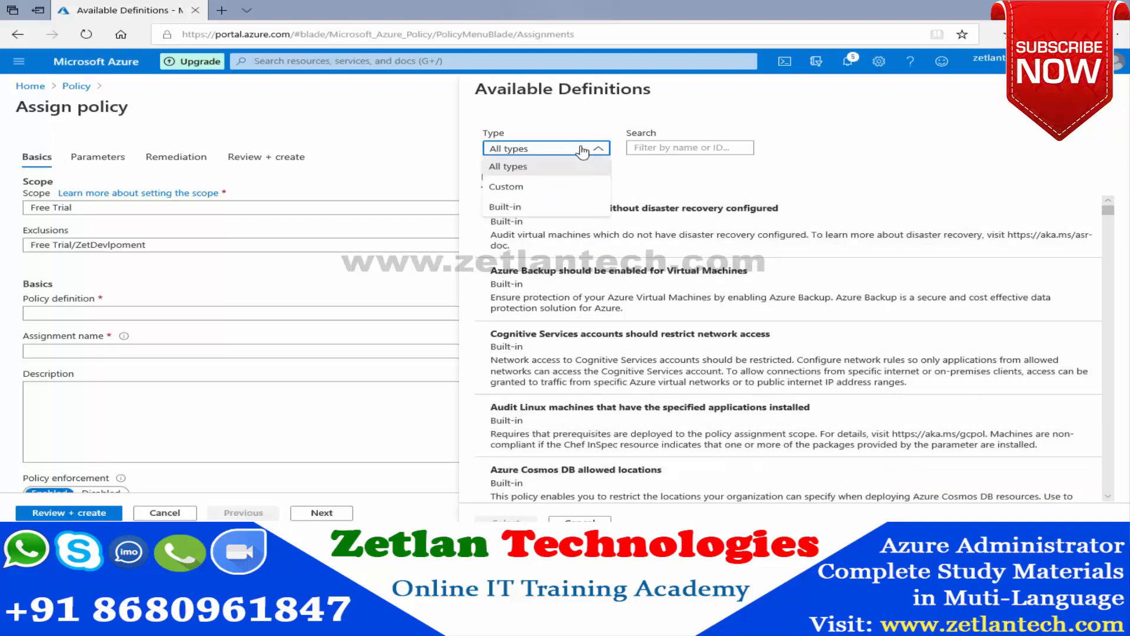
left_click(541, 186)
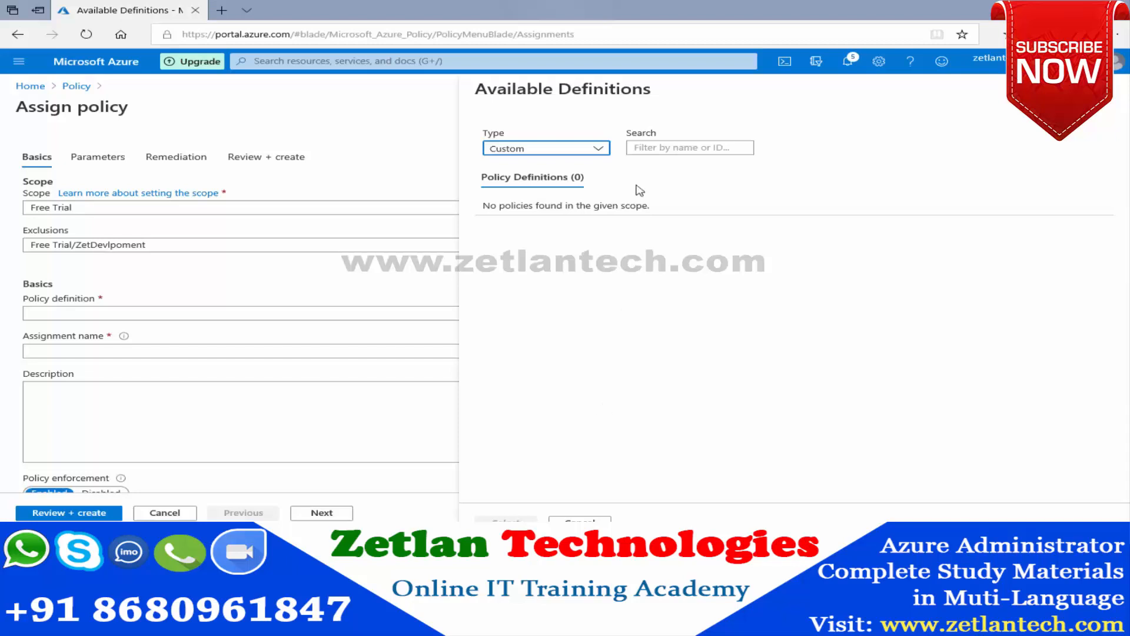
left_click(606, 149)
left_click(539, 209)
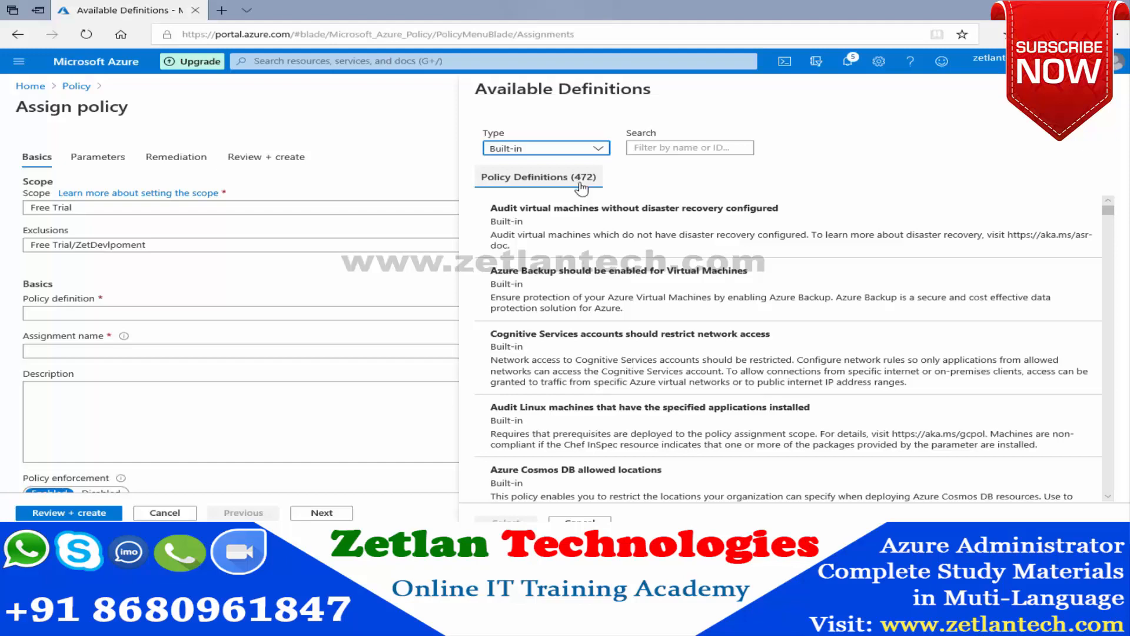
scroll(655, 307, "down", 1)
scroll(655, 307, "down", 10)
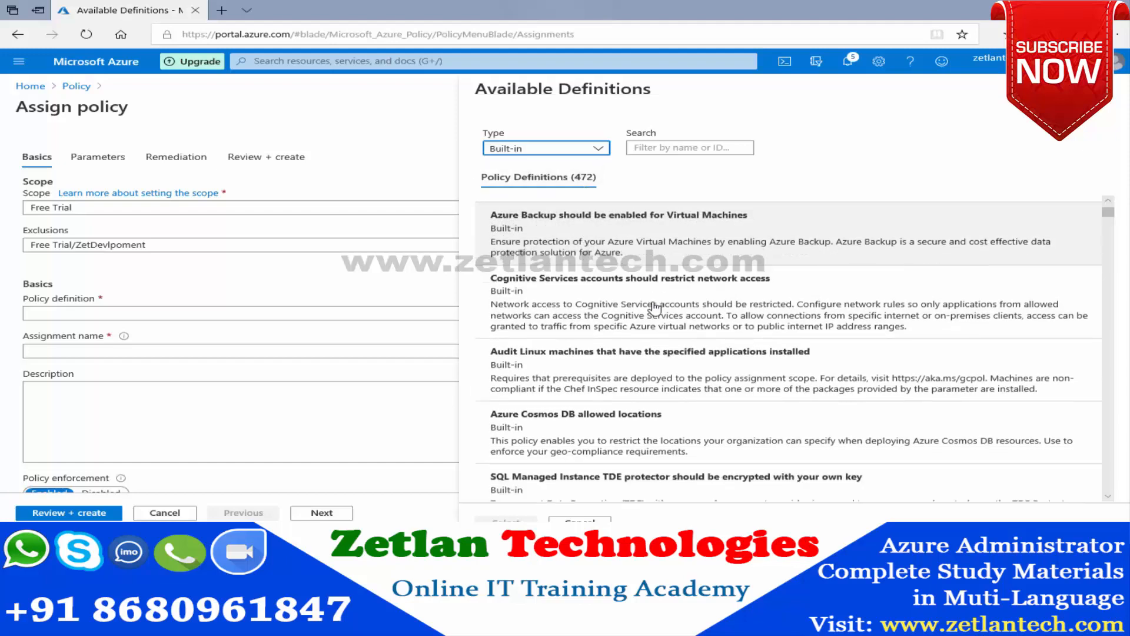
scroll(625, 348, "down", 3)
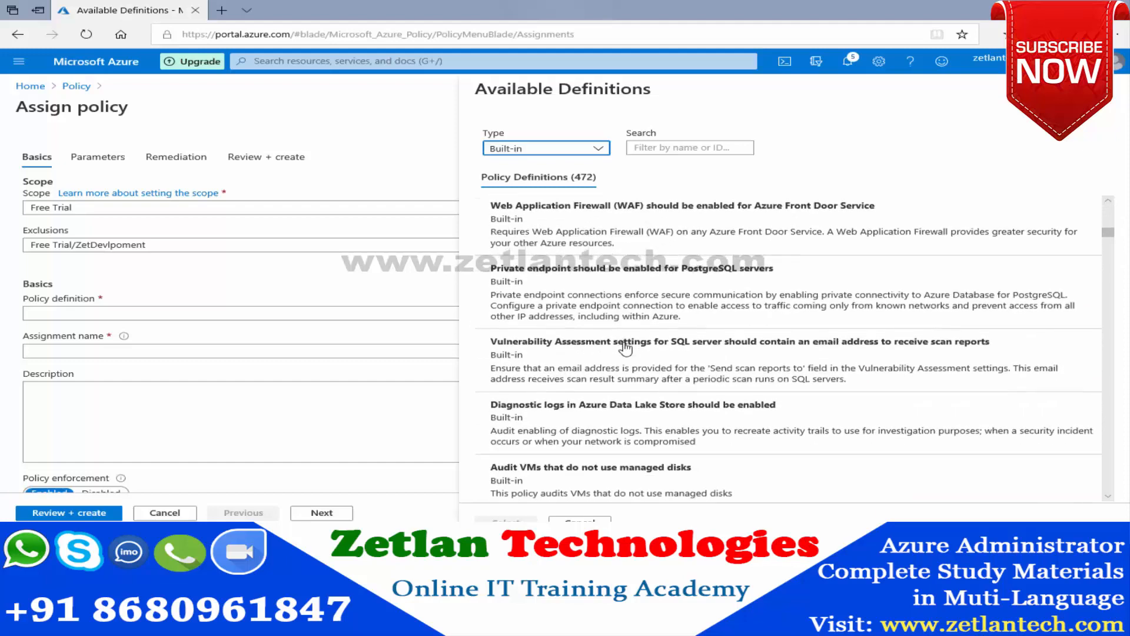
Search the definitions for "vm" and select "Deploy Log Analytics agent for Windows VMs" as the policy definition
left_click(669, 150)
type("vm")
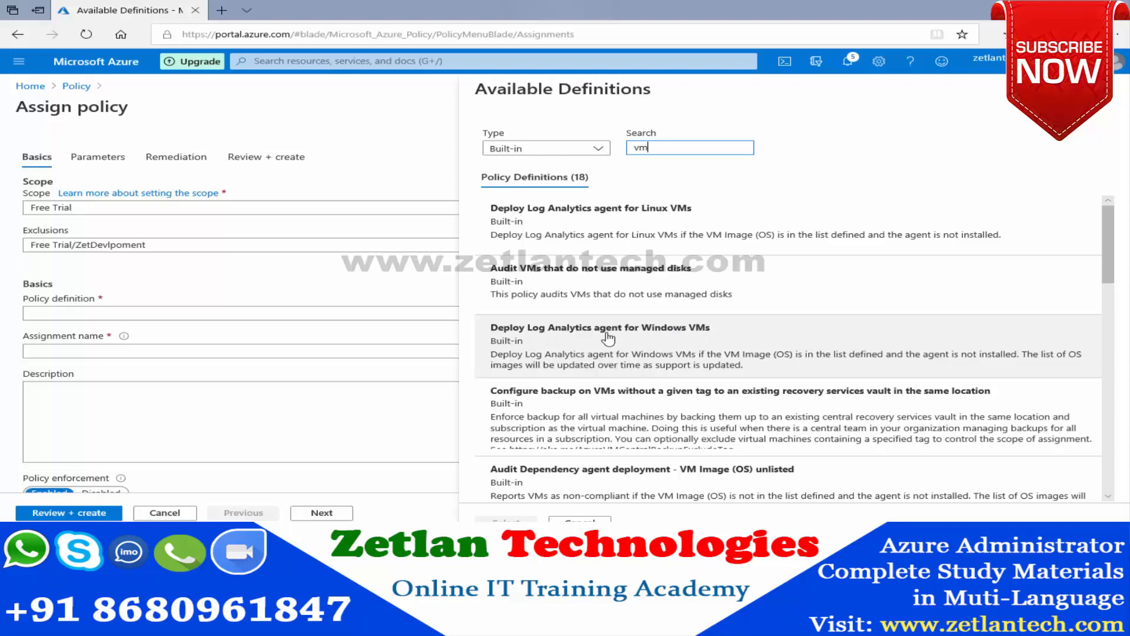
left_click(642, 344)
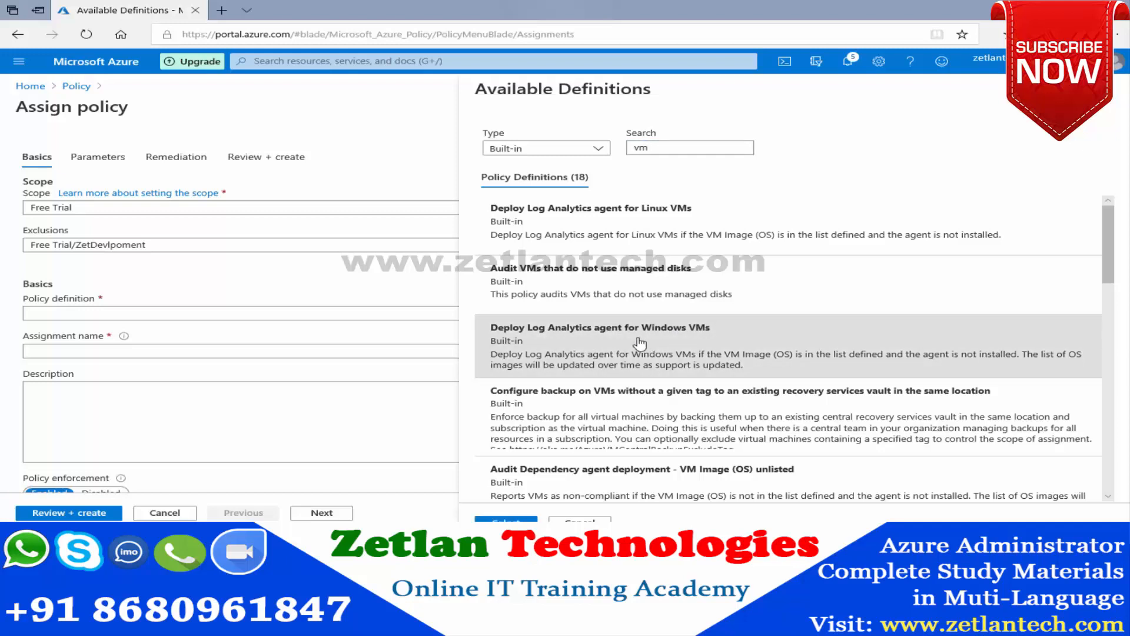
left_click(506, 519)
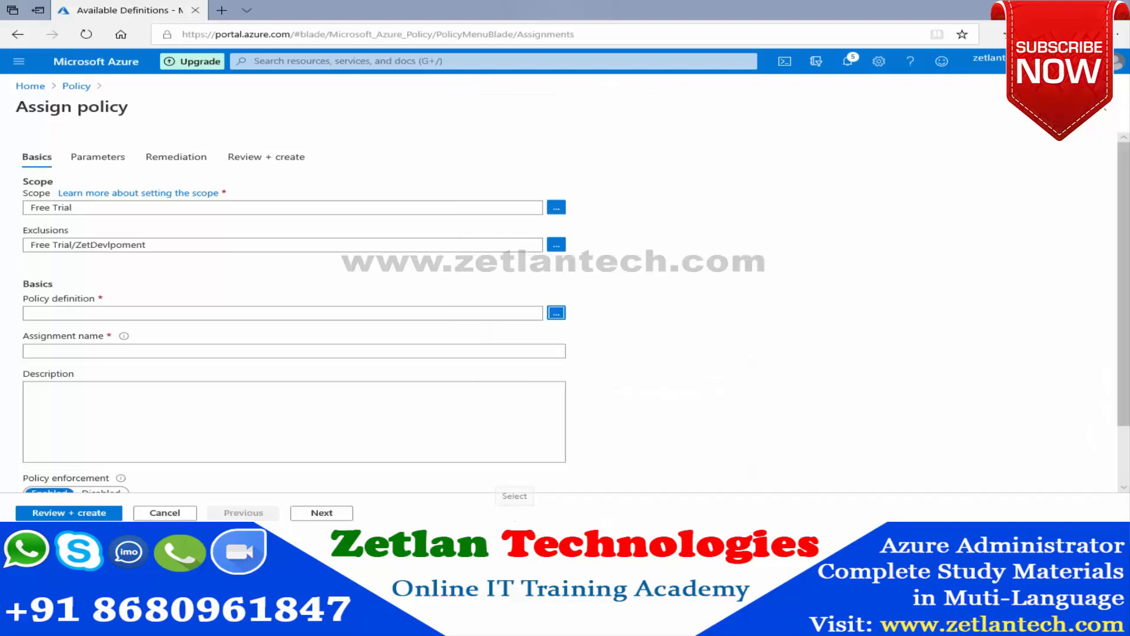
Enter "ZetDevelopment Apply Log in Windows VM" as the assignment's description
scroll(211, 317, "down", 1)
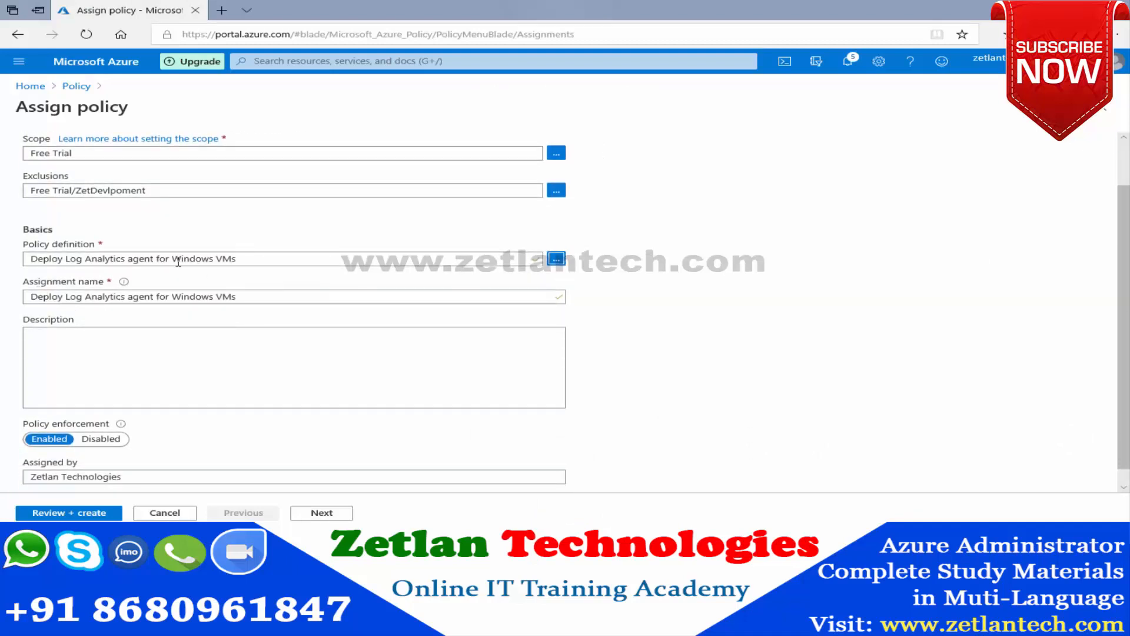
left_click(221, 356)
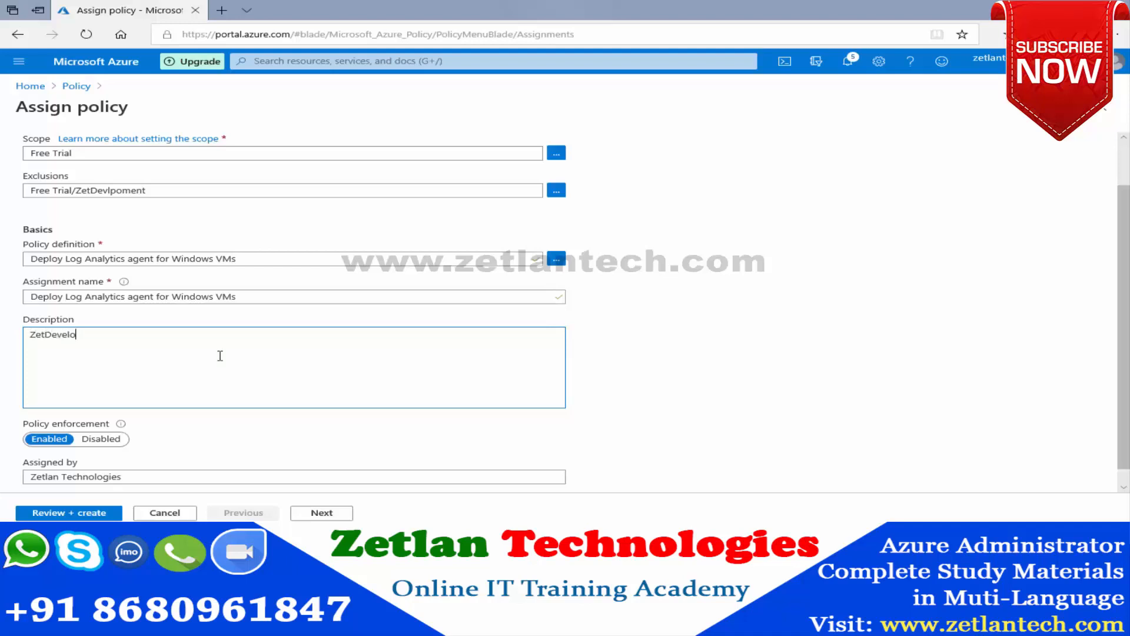
type("Apply Log in Win")
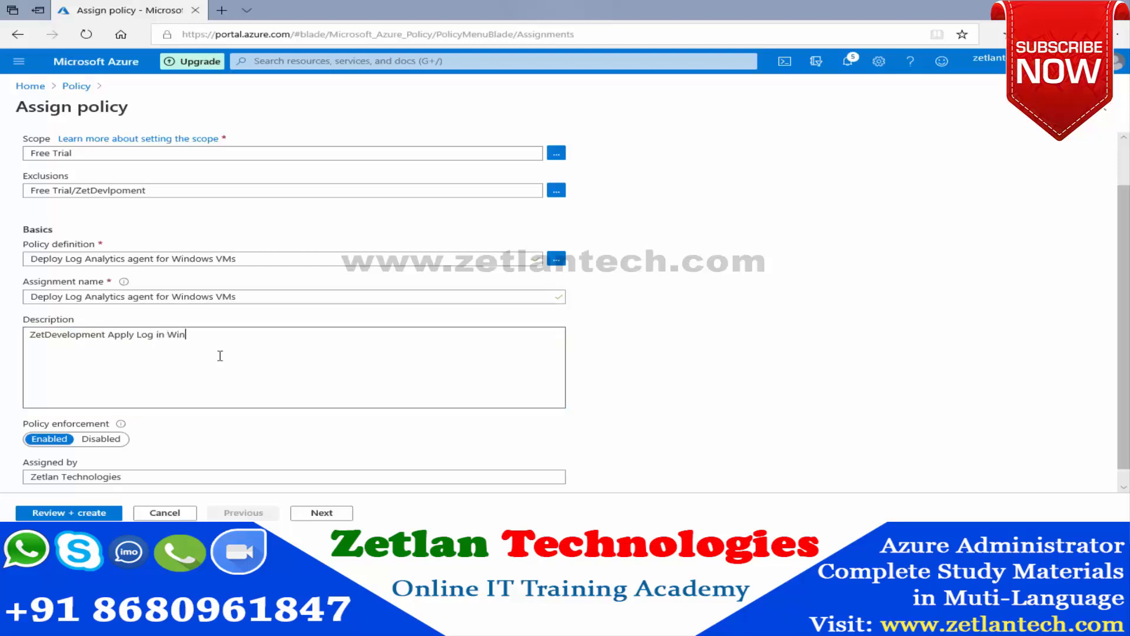
type("dows VM")
scroll(273, 343, "down", 1)
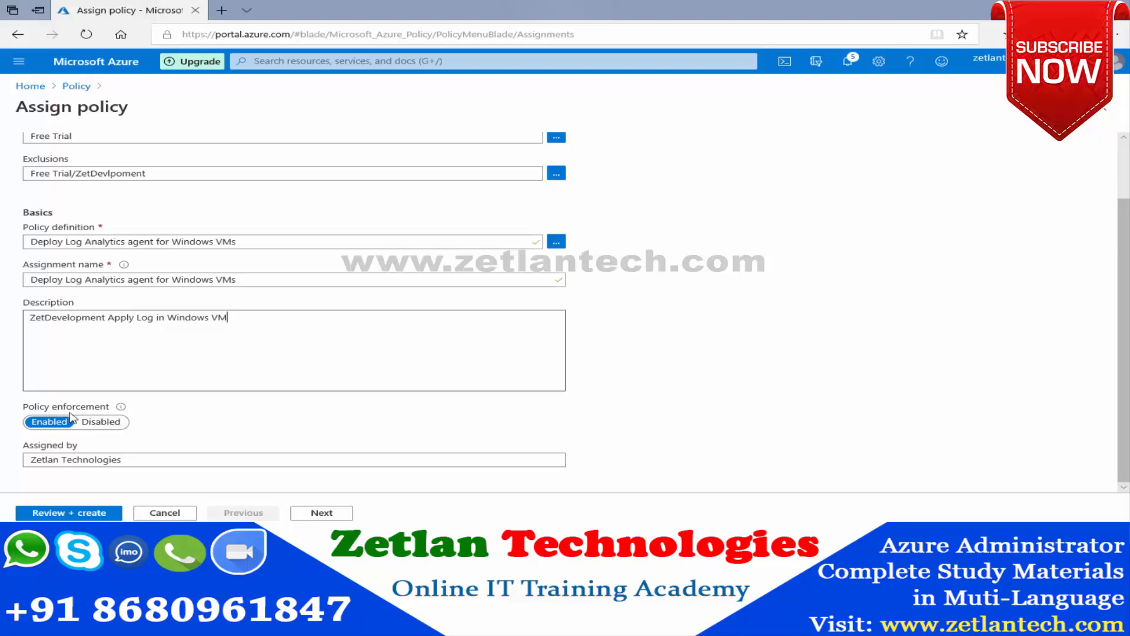
Check the Assigned by entry and review the policy assignment's summary
left_click_drag(133, 458, 4, 456)
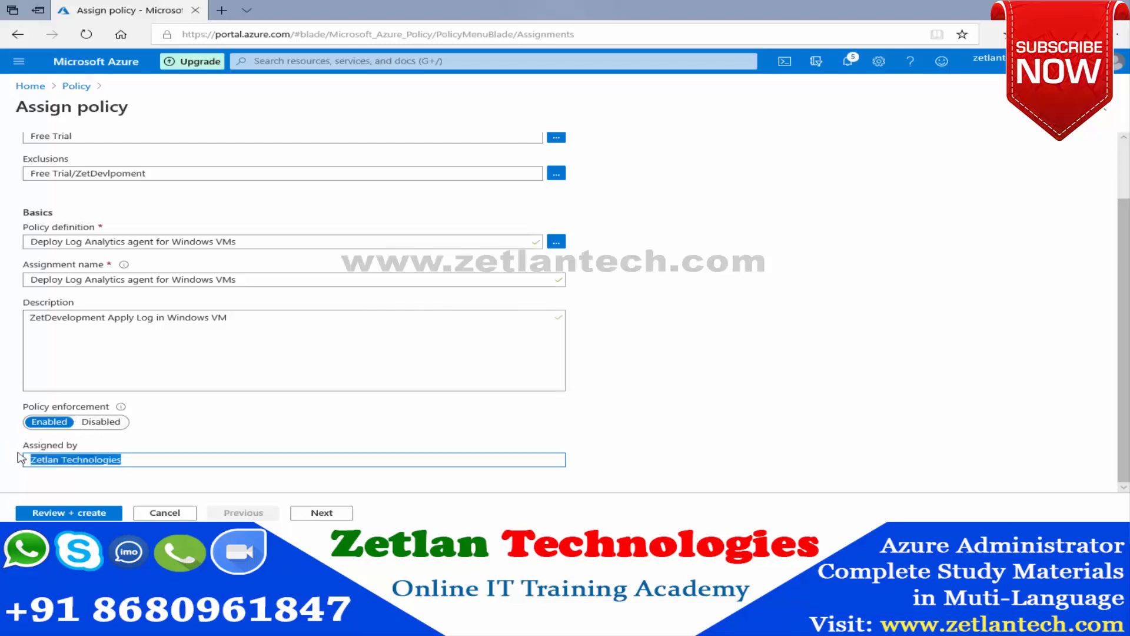
left_click(158, 463)
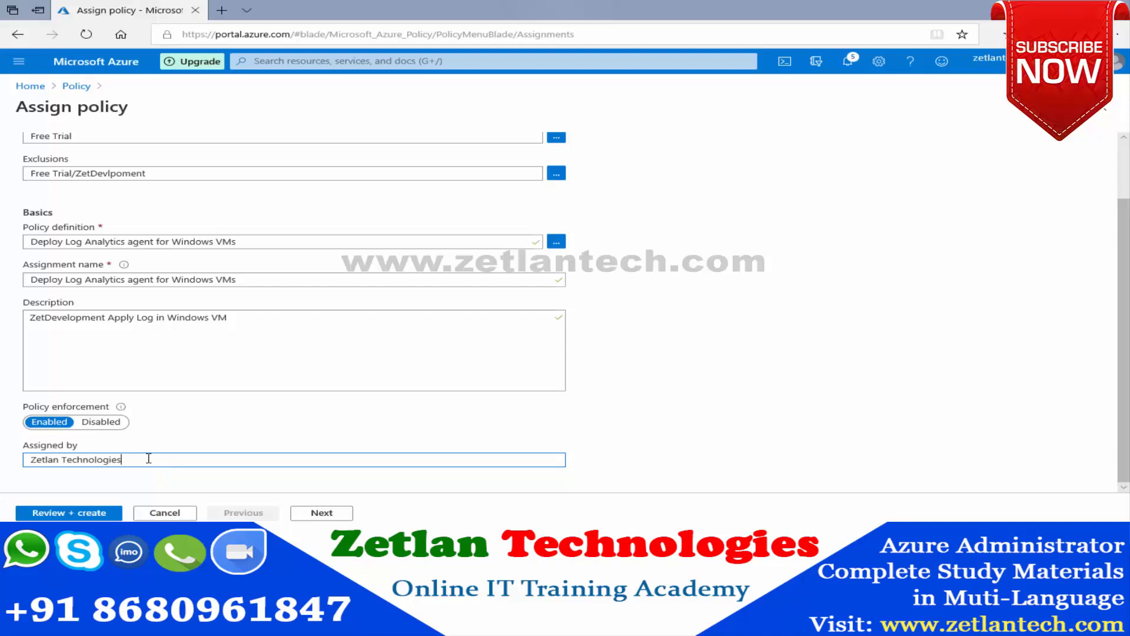
left_click(85, 513)
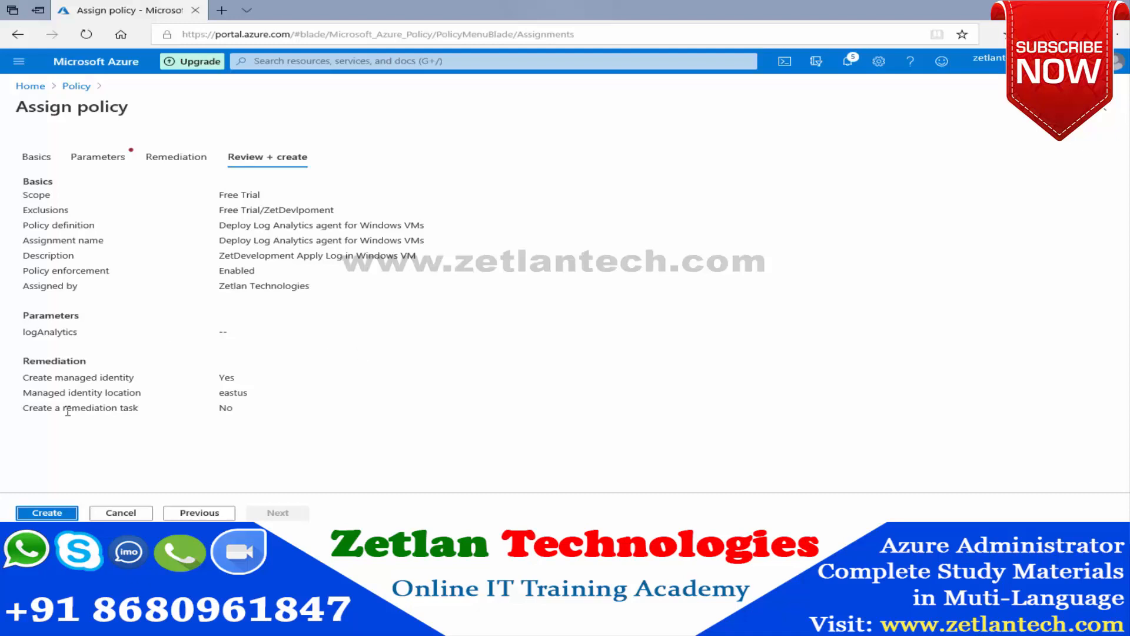
Try to choose a Log Analytics workspace from the Vm Store subscription for the policy's required parameter
left_click(101, 160)
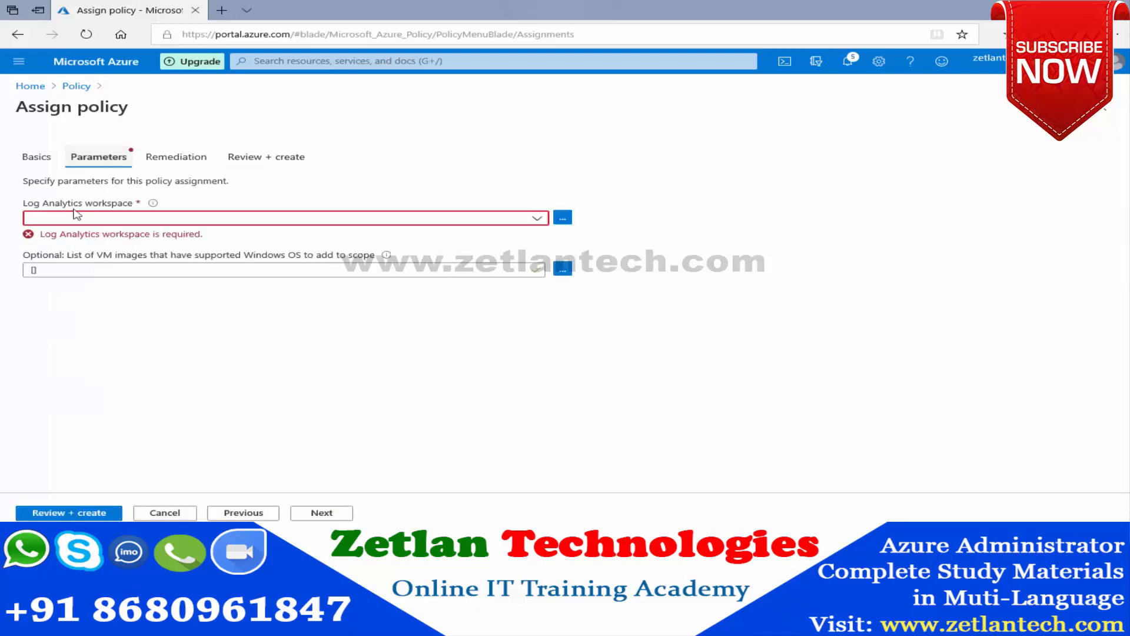
left_click(562, 219)
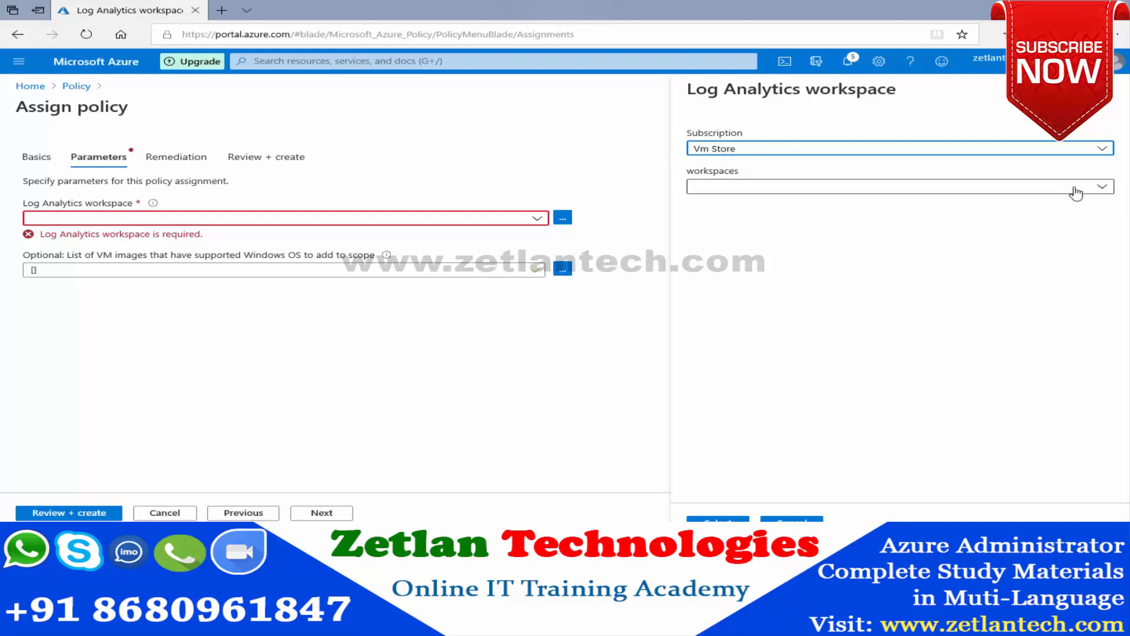
left_click(1102, 187)
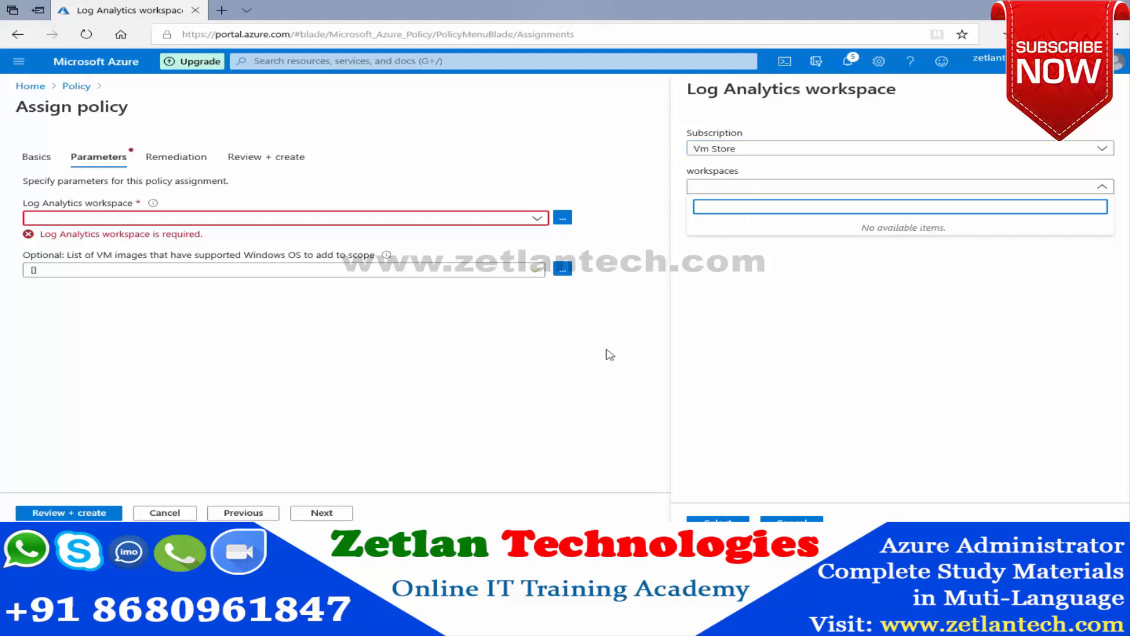
left_click(722, 190)
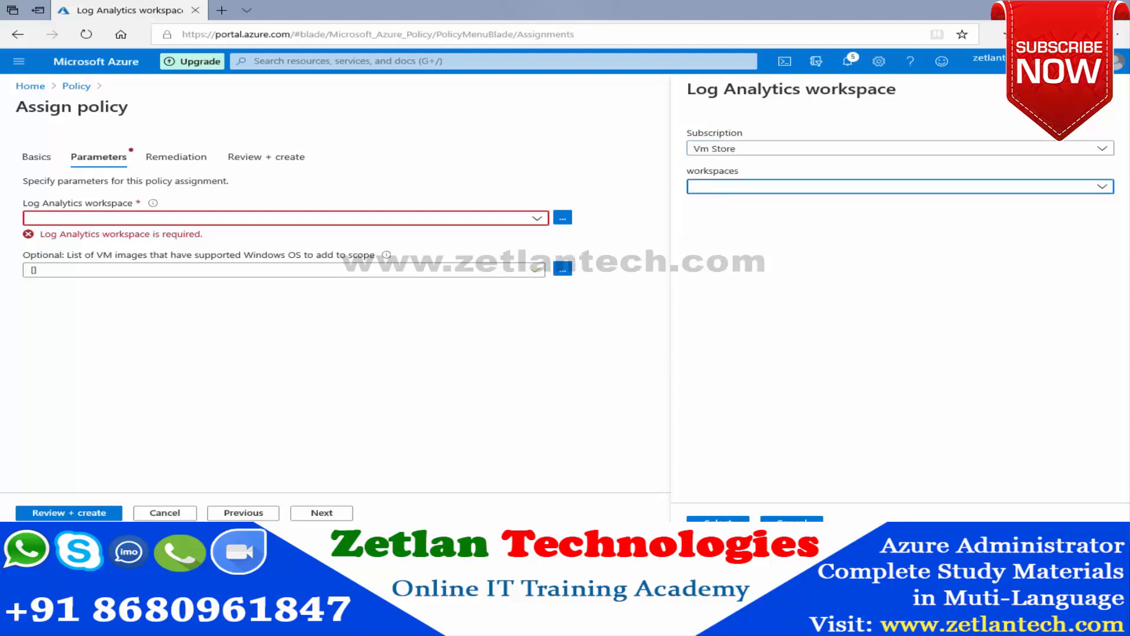
left_click(792, 520)
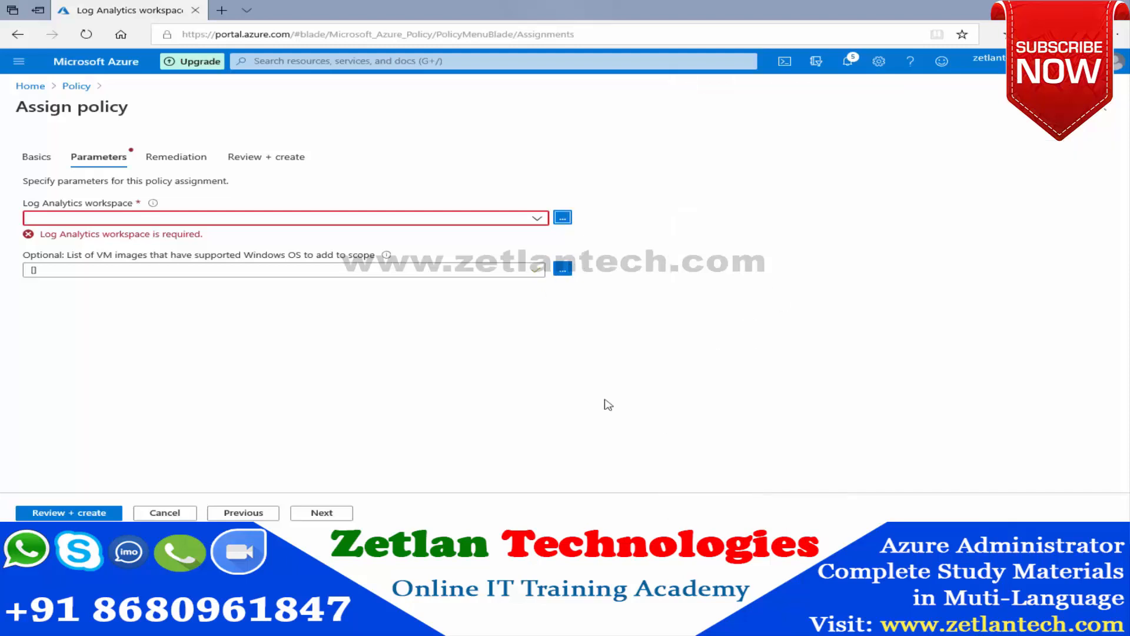
Find the Workspaces service through the portal search and start creating a new workspace
left_click(350, 62)
type("wo")
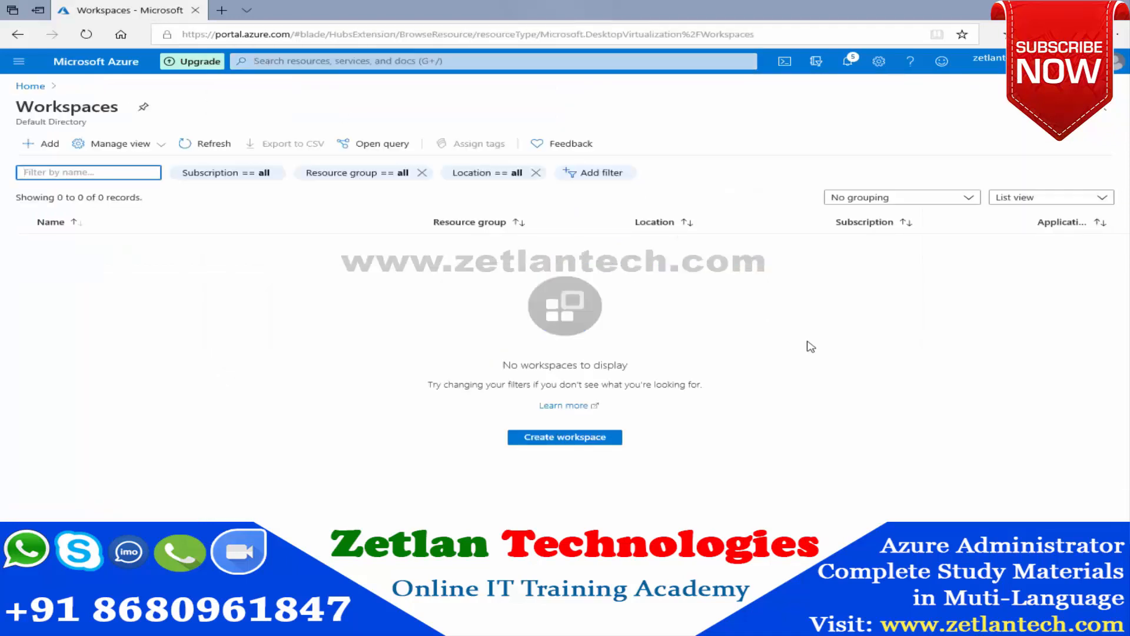
left_click(564, 441)
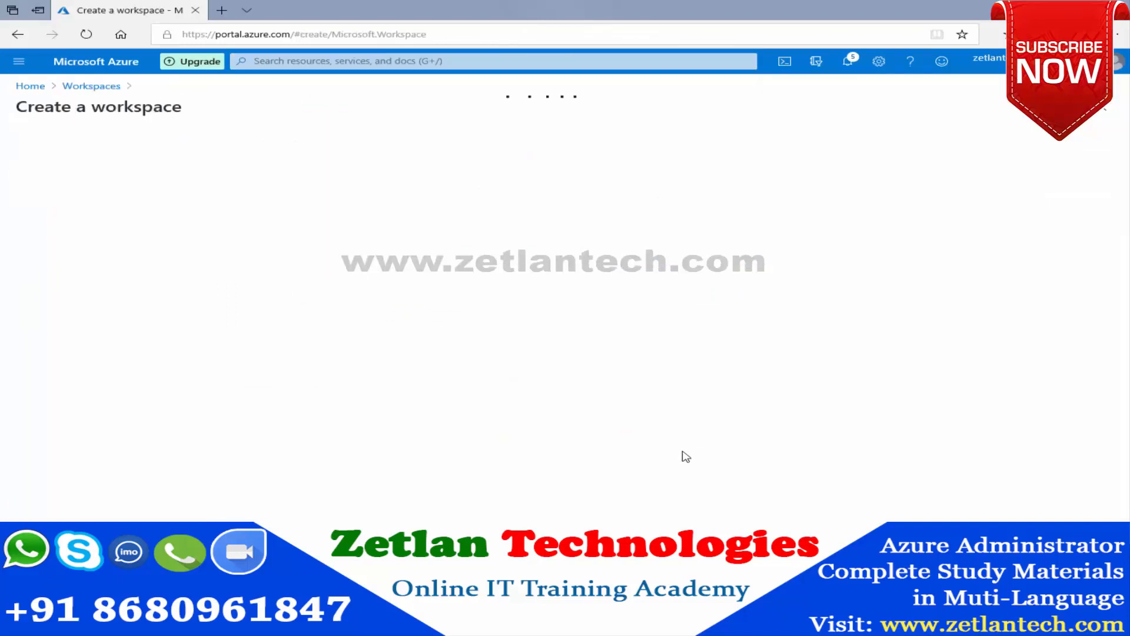
Set the new workspace's subscription to Free Trial and its resource group to ZetDevlpoment
scroll(714, 351, "down", 1)
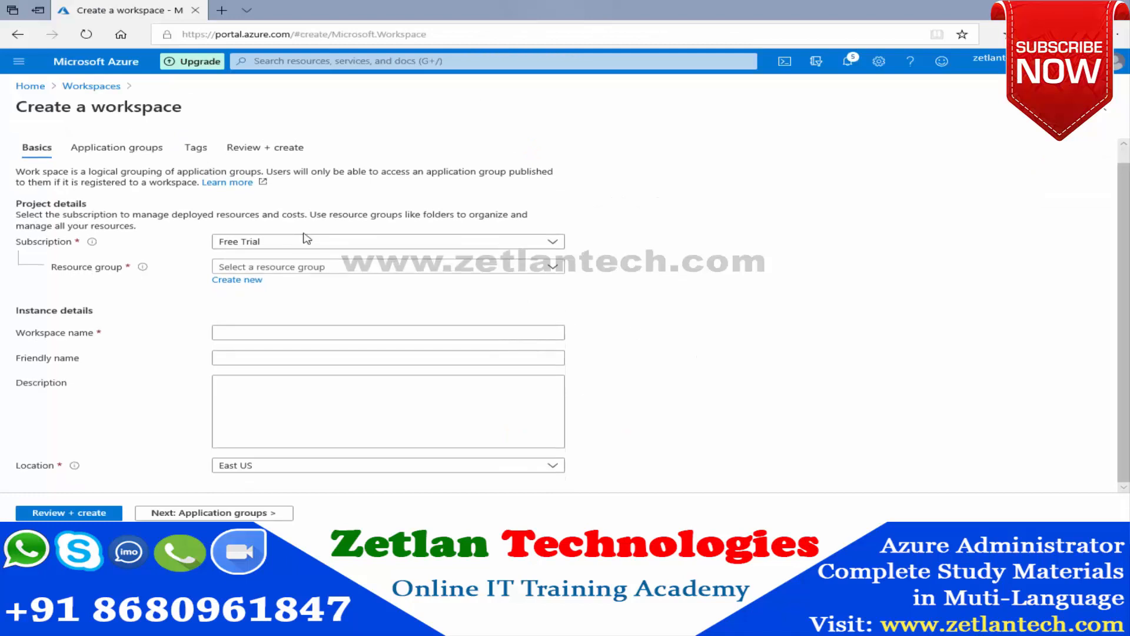
left_click(282, 241)
left_click(285, 280)
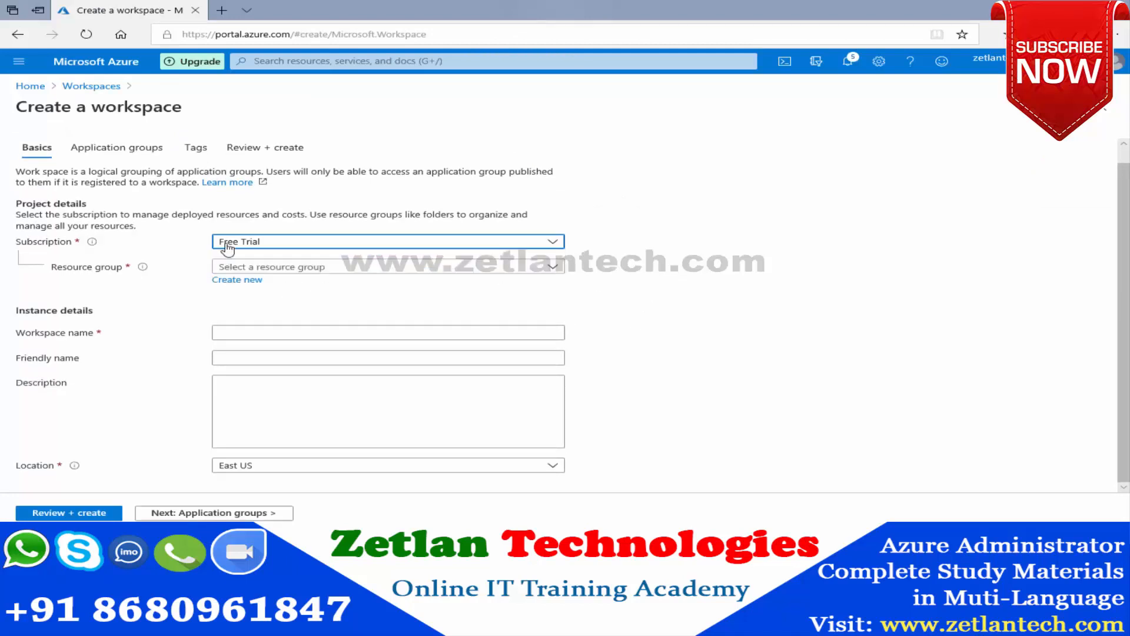
left_click(328, 266)
left_click(302, 310)
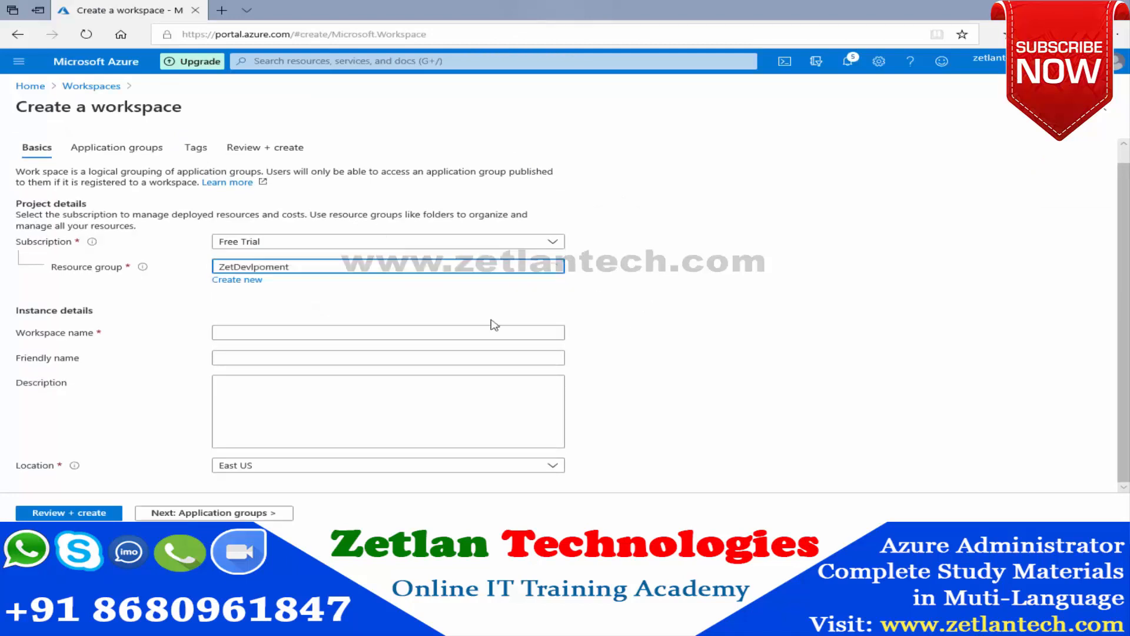
Name the workspace "mydate", leave its friendly name and description empty, and submit it for review and validation
left_click(334, 333)
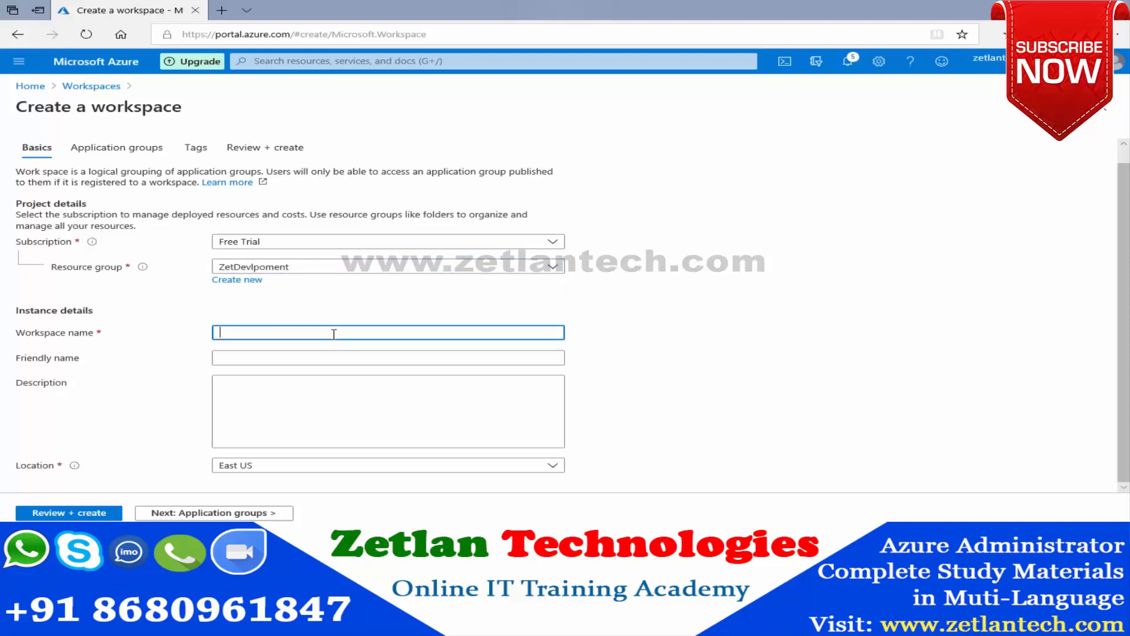
type("mydate")
left_click(272, 359)
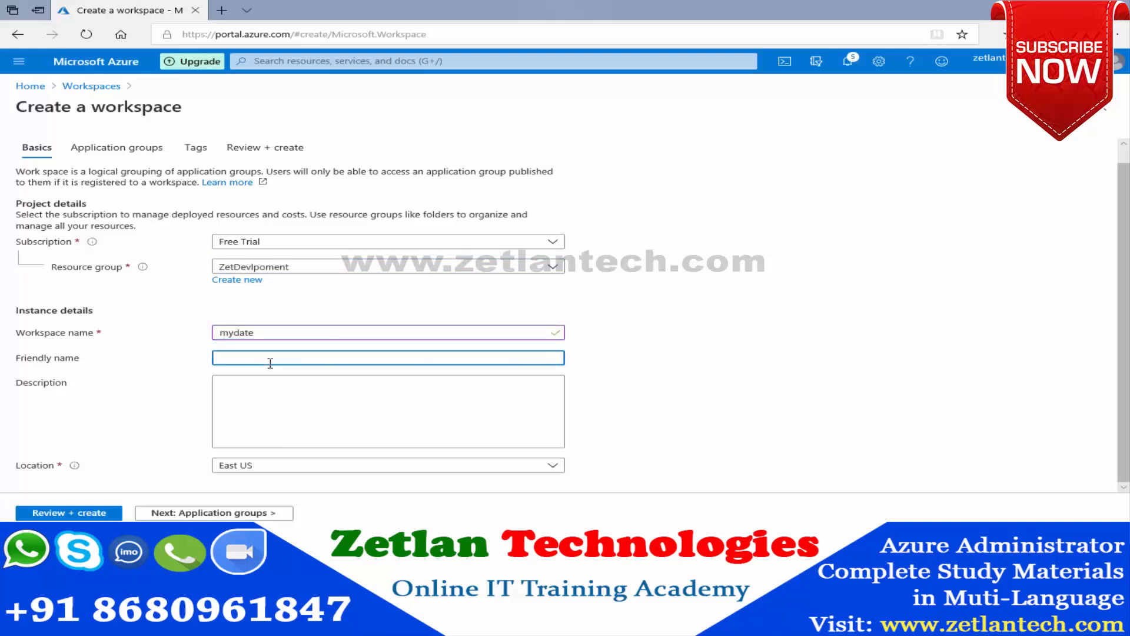
left_click(265, 398)
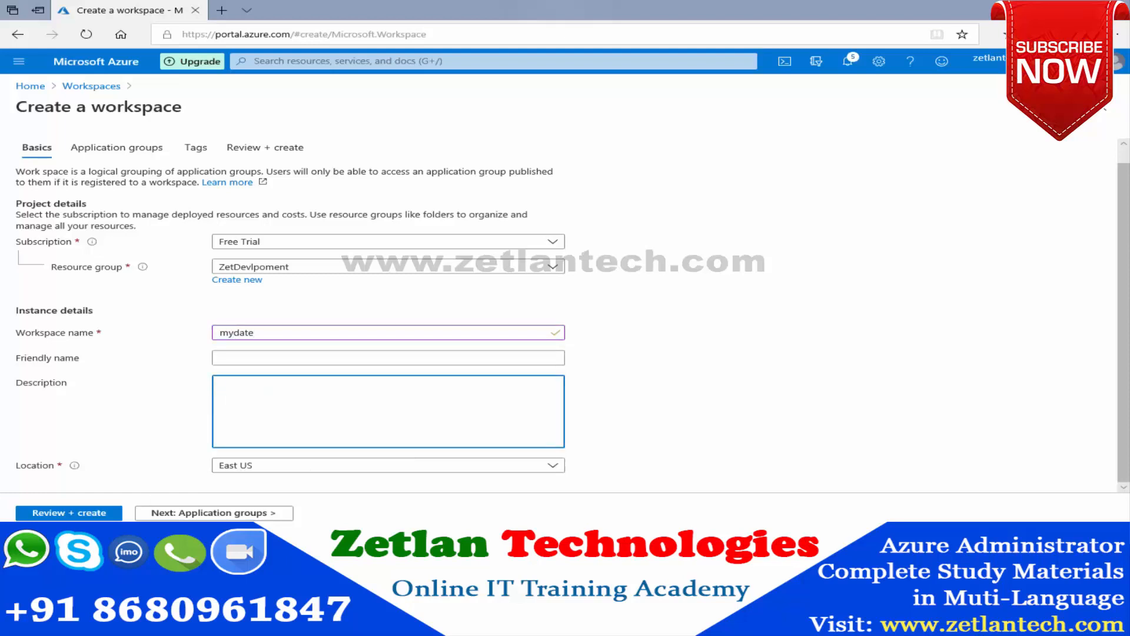
left_click(76, 515)
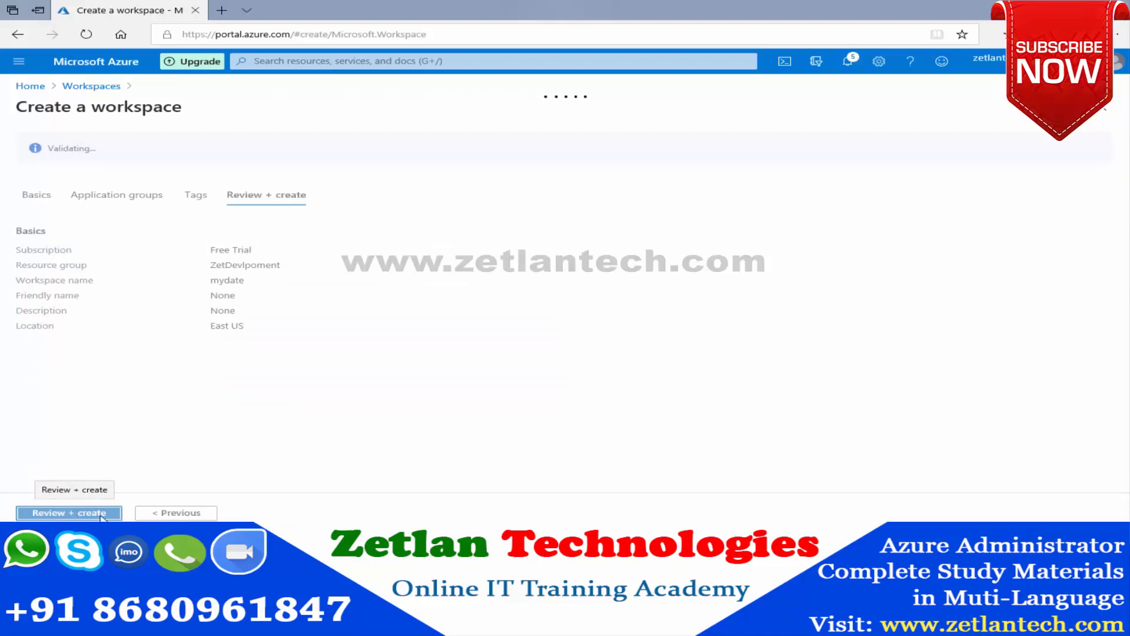